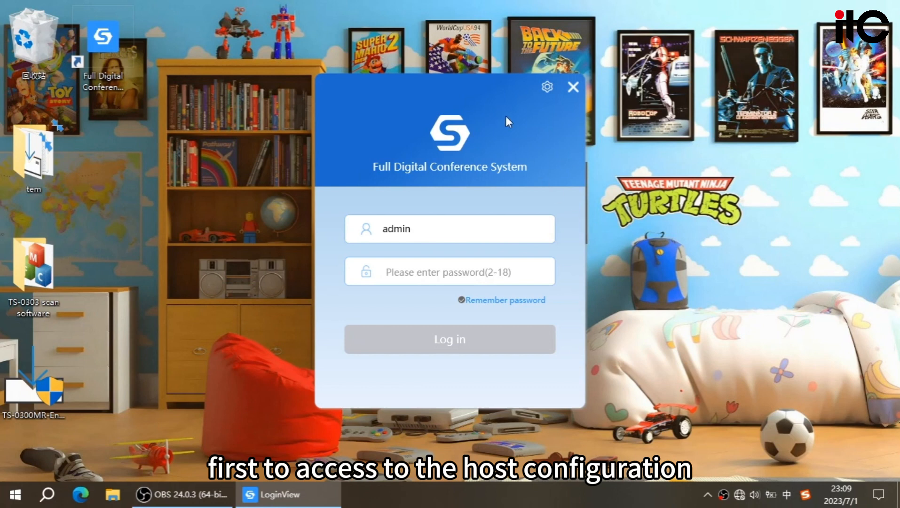
# - Test the network port connection to the conference host from the login settings, and return to the login form
pyautogui.click(545, 89)
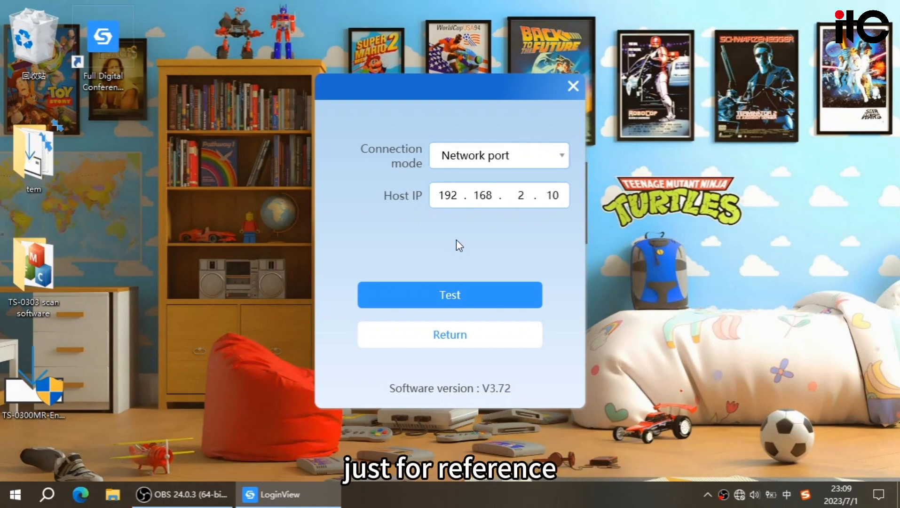
pyautogui.click(476, 306)
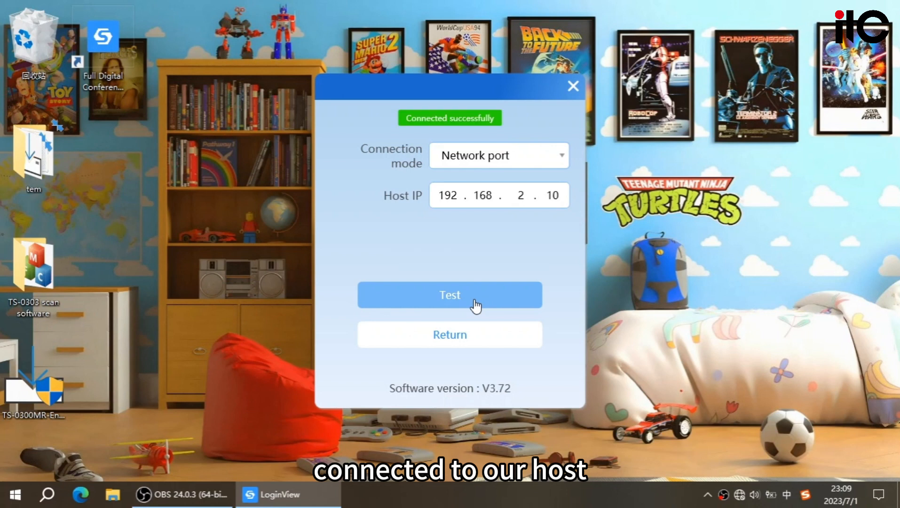
pyautogui.click(460, 337)
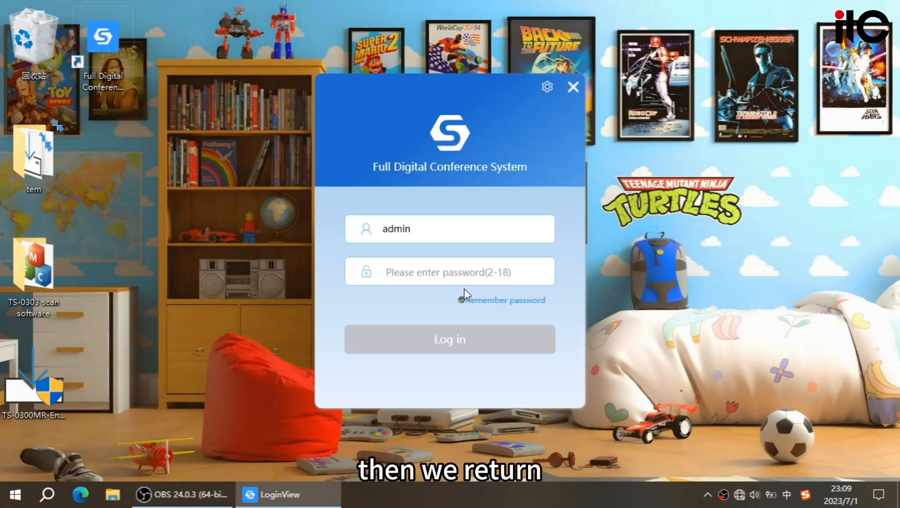
# - Enter the account password for the admin user and log in to the conference system
pyautogui.click(457, 261)
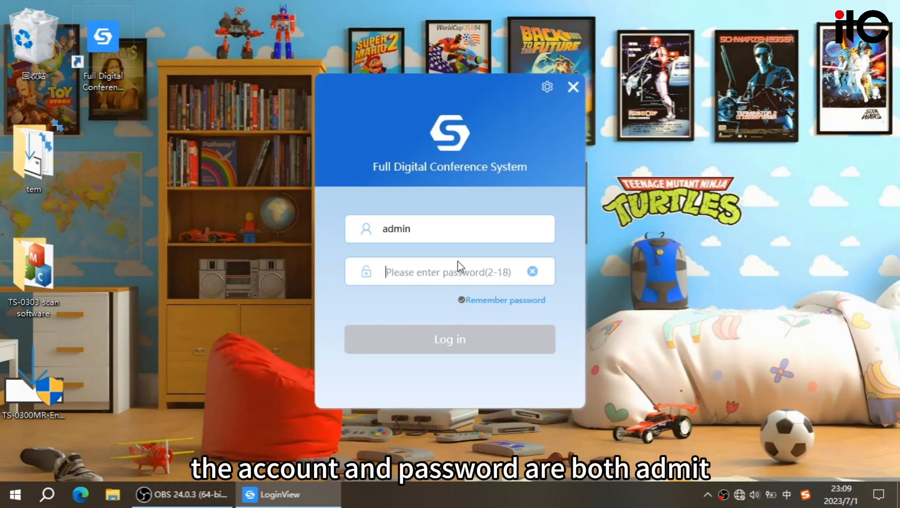
pyautogui.write('admin')
pyautogui.press('Return')
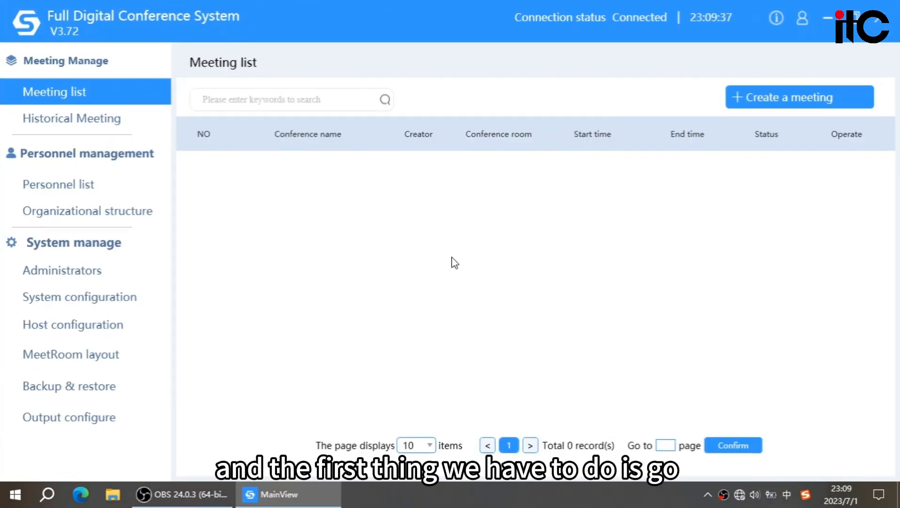
# - Examine the host configuration's re-registration form, cancel it without registering, and review the host's network settings
pyautogui.click(153, 333)
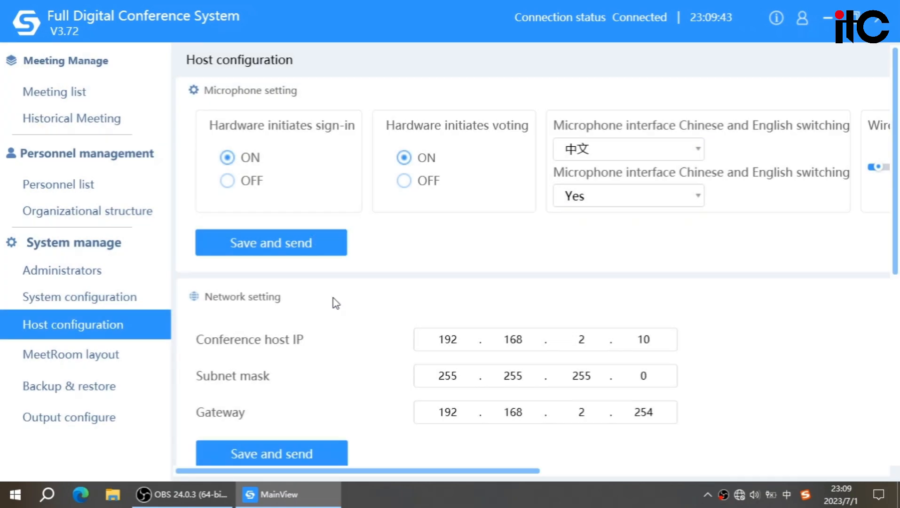
pyautogui.scroll(-5, 341, 272)
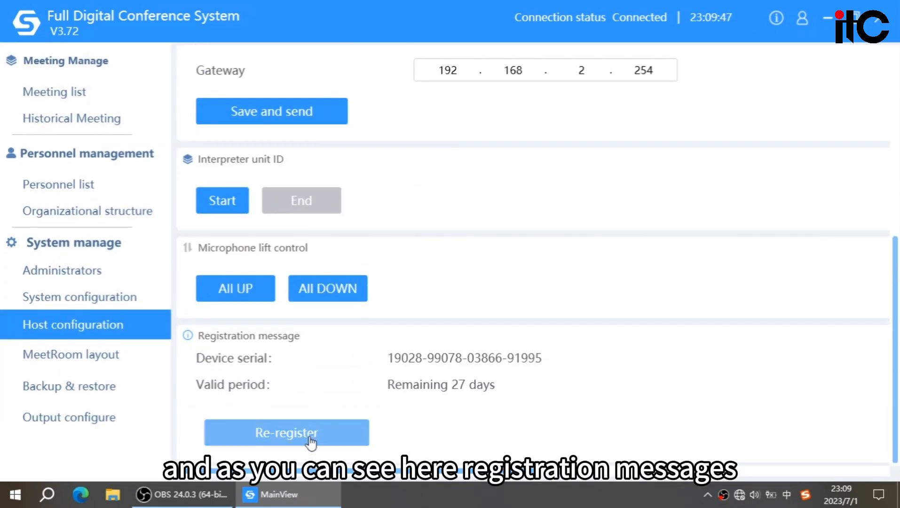
pyautogui.click(363, 437)
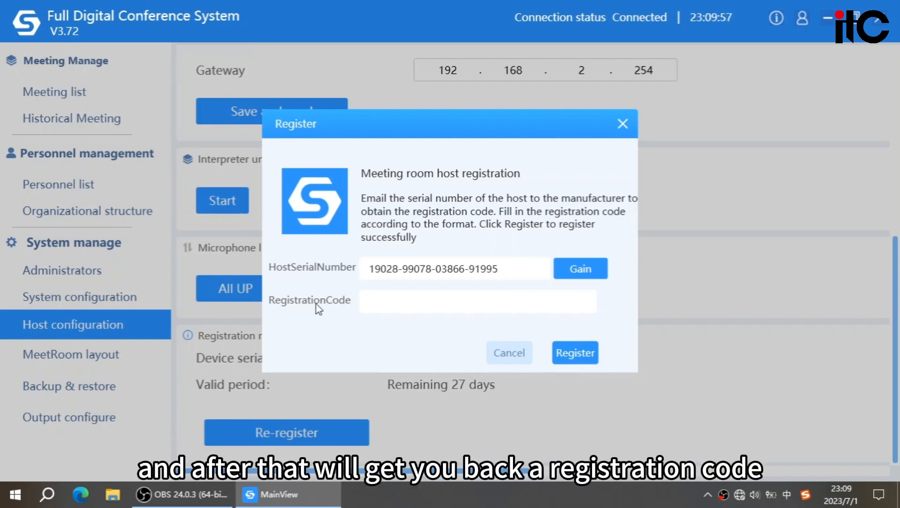
pyautogui.click(421, 301)
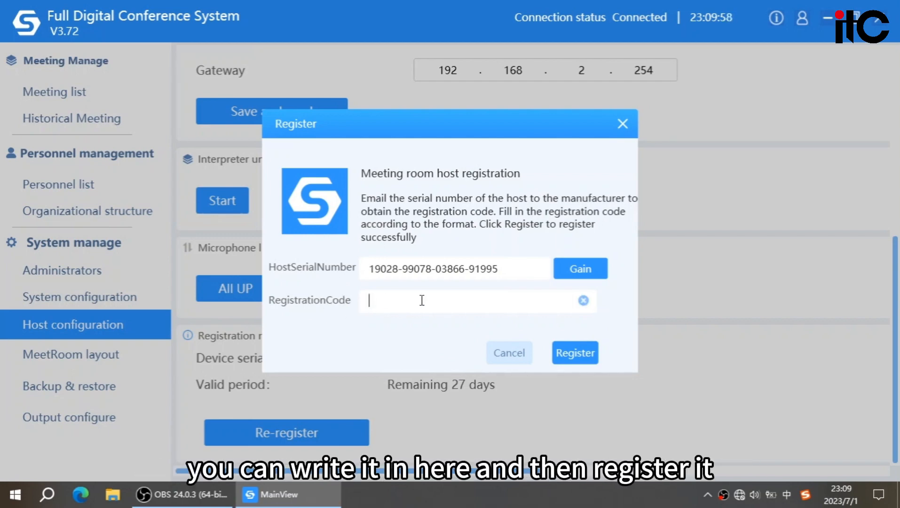
pyautogui.click(555, 362)
pyautogui.click(507, 355)
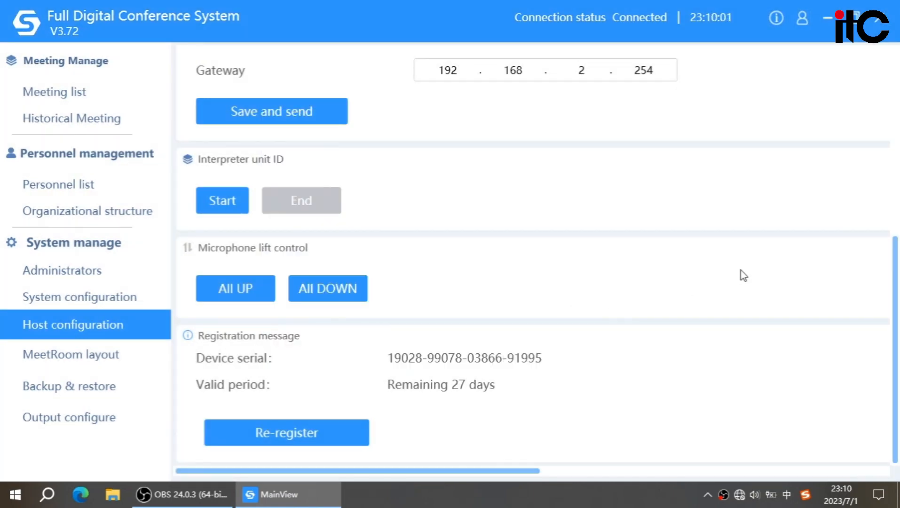
pyautogui.scroll(4, 727, 282)
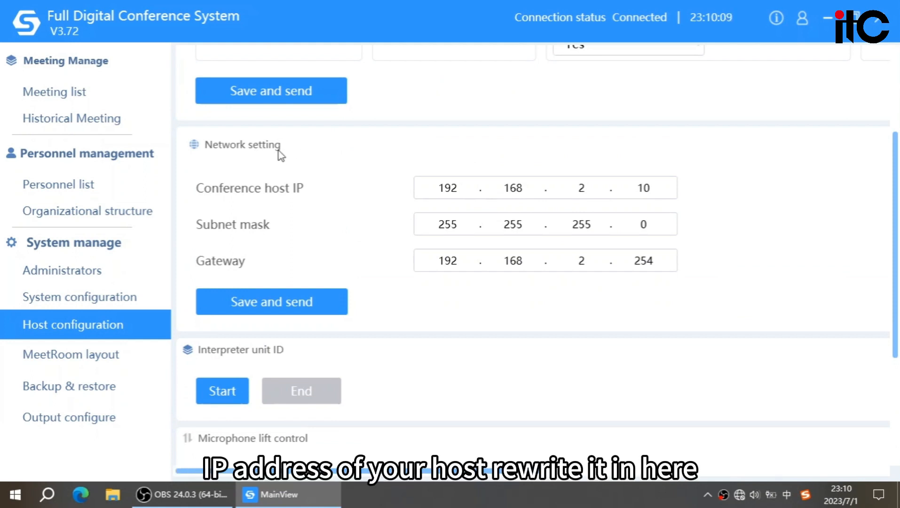
# - Enable the audio processor and camera in the system configuration and save the configuration
pyautogui.click(156, 307)
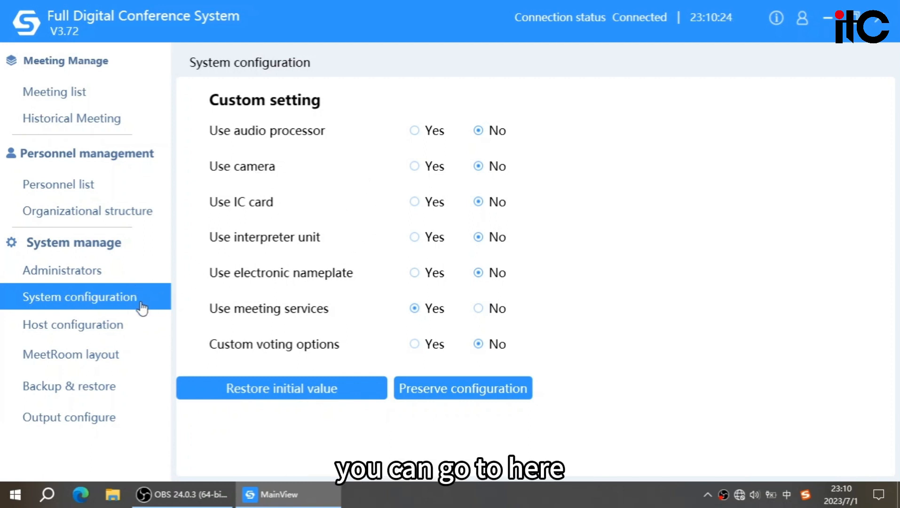
pyautogui.click(432, 168)
pyautogui.click(436, 134)
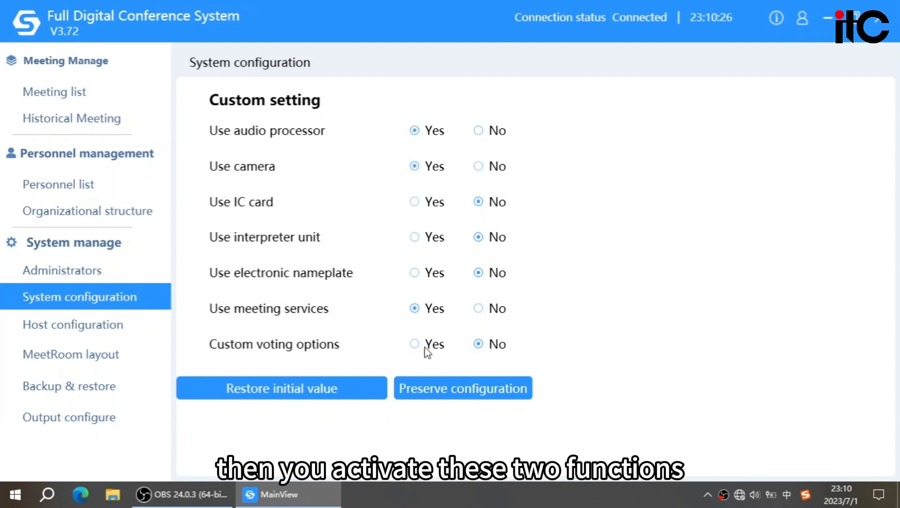
pyautogui.click(460, 388)
pyautogui.click(497, 296)
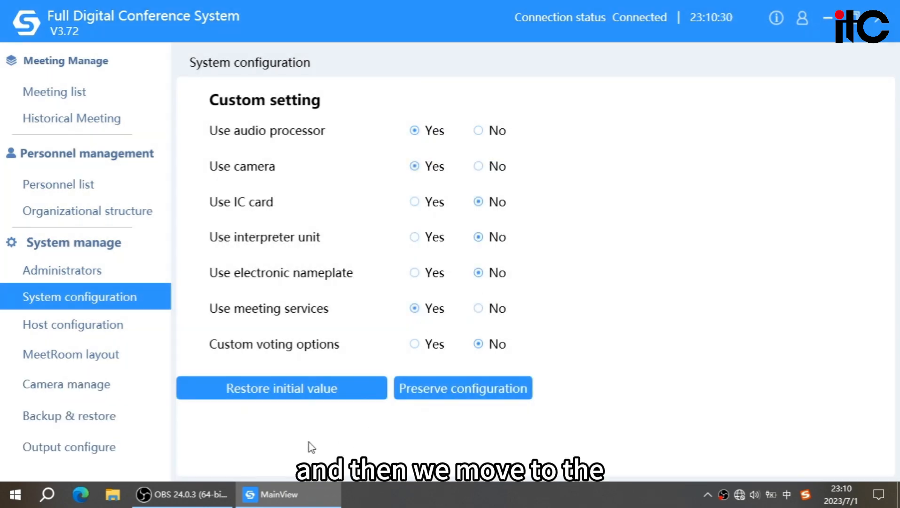
# - Scan the online microphones into the default meeting room layout and save the layout
pyautogui.click(105, 94)
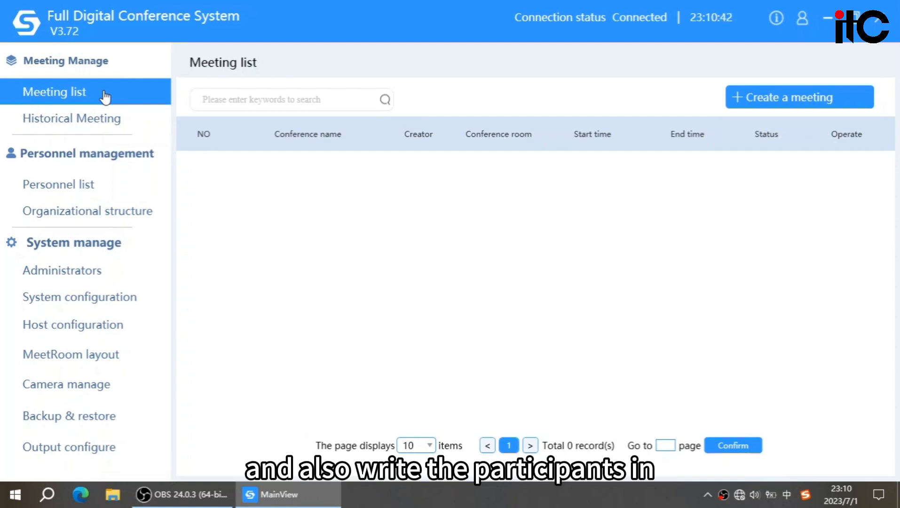
pyautogui.click(164, 365)
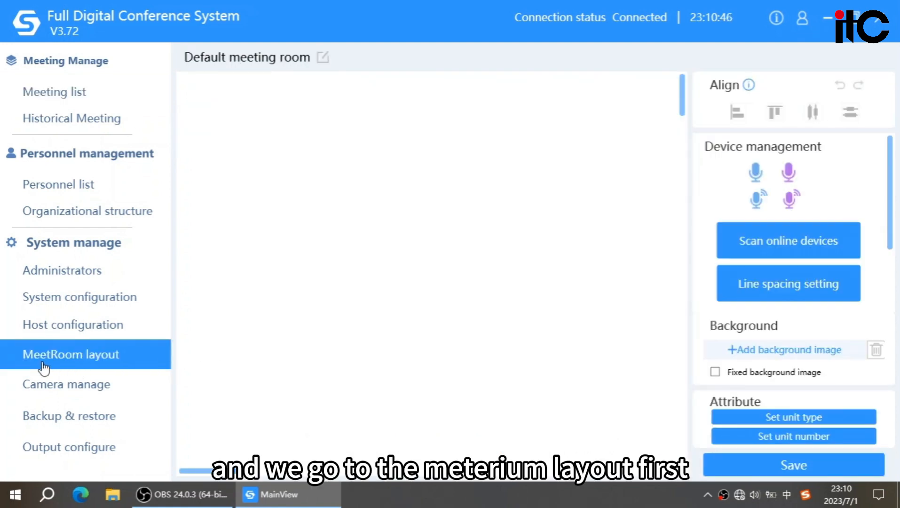
pyautogui.click(762, 251)
pyautogui.click(518, 303)
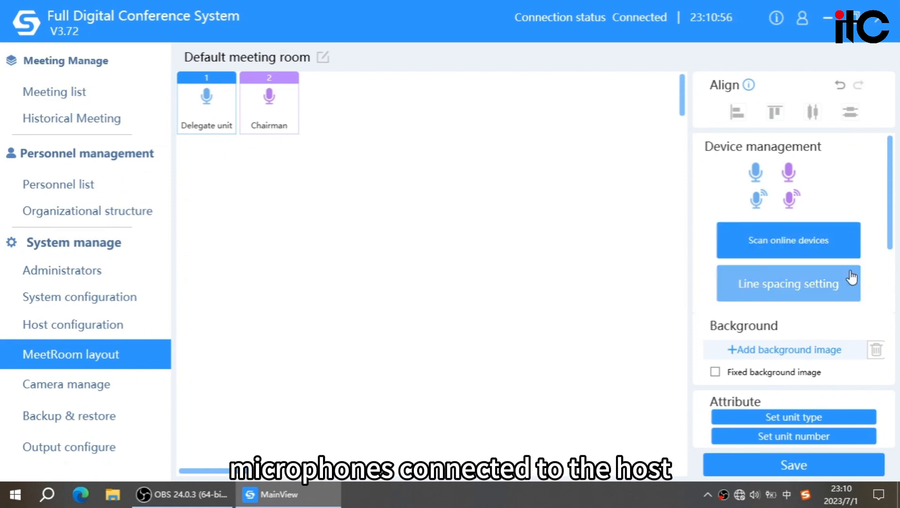
pyautogui.click(832, 469)
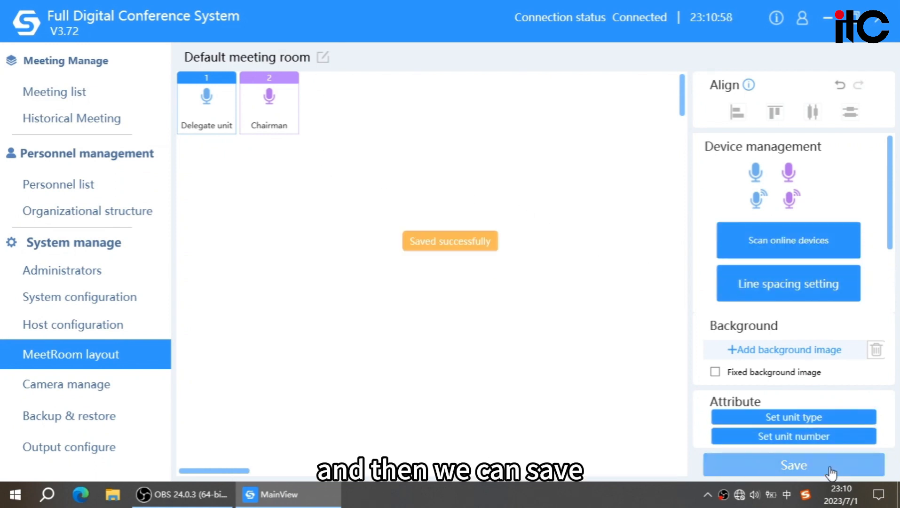
# - Add two people named a and b to the personnel list
pyautogui.click(110, 185)
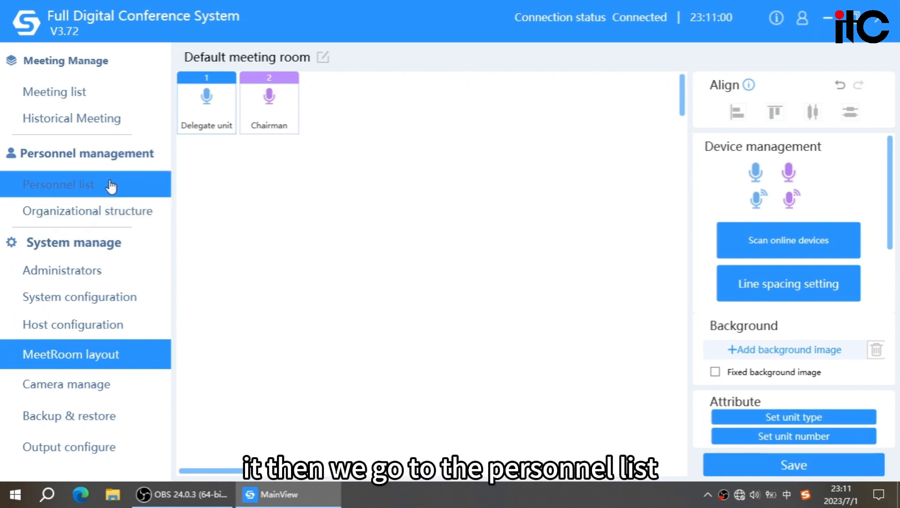
pyautogui.click(642, 94)
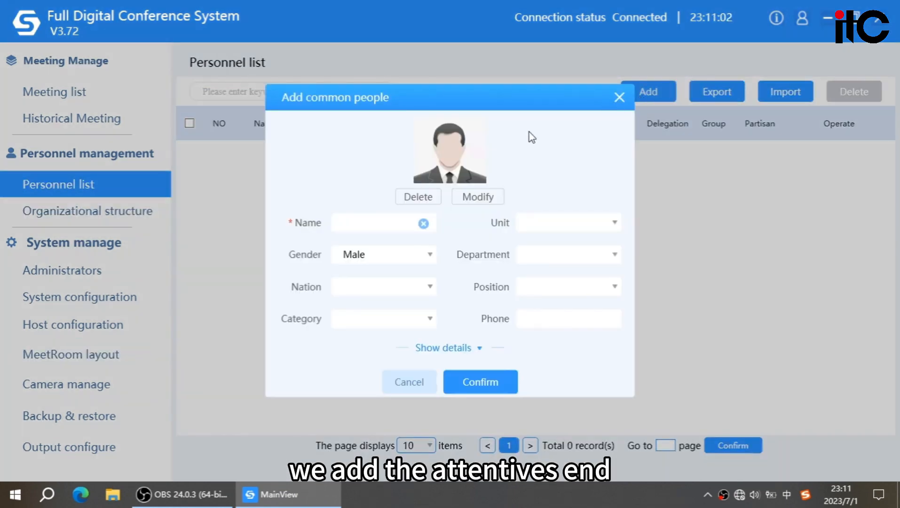
pyautogui.write('a')
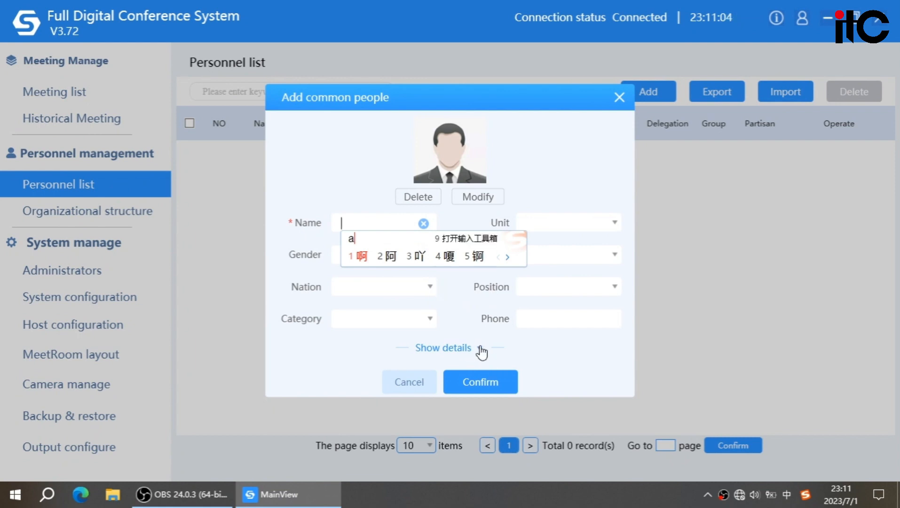
pyautogui.press('shift')
pyautogui.click(477, 385)
pyautogui.click(637, 97)
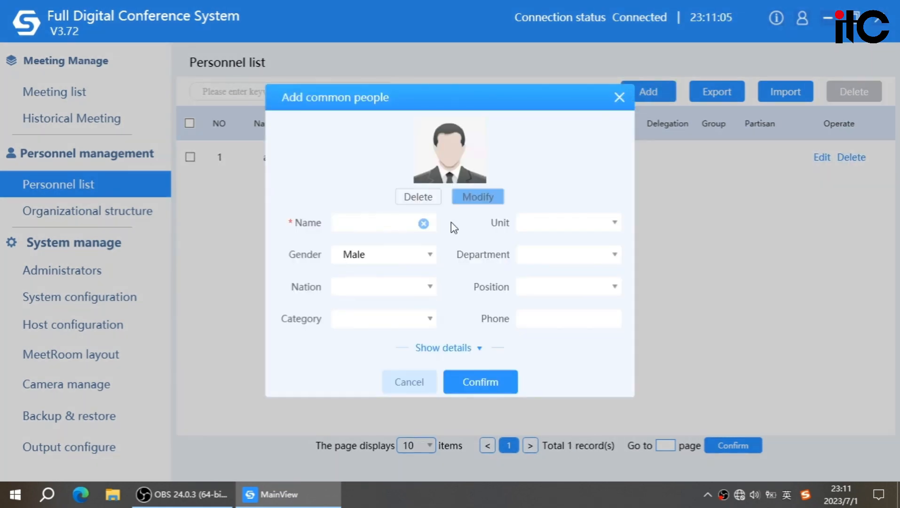
pyautogui.write('b')
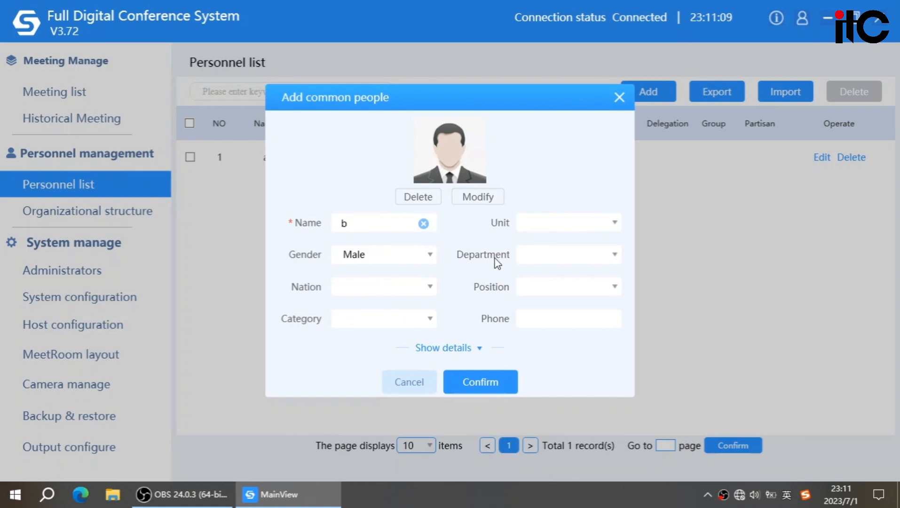
pyautogui.click(470, 384)
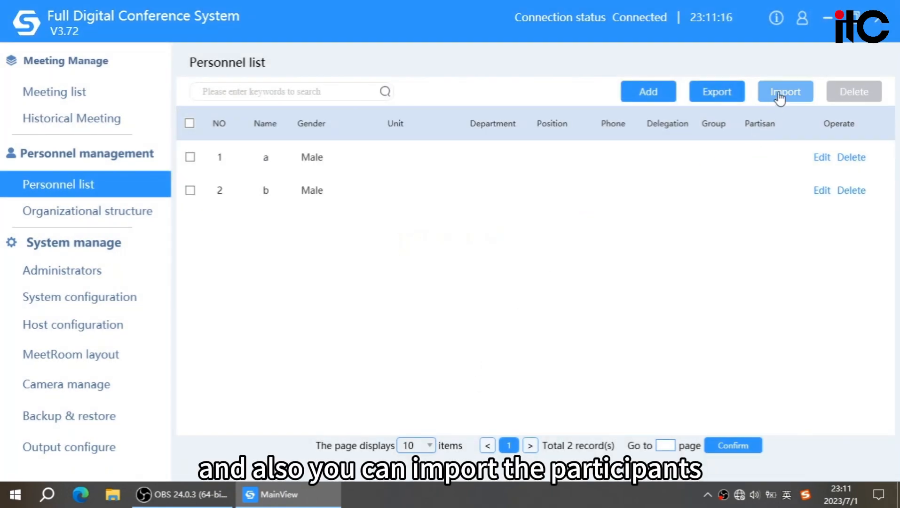
# - Examine the template and file options for importing a personnel list, and close the dialog without importing
pyautogui.click(779, 96)
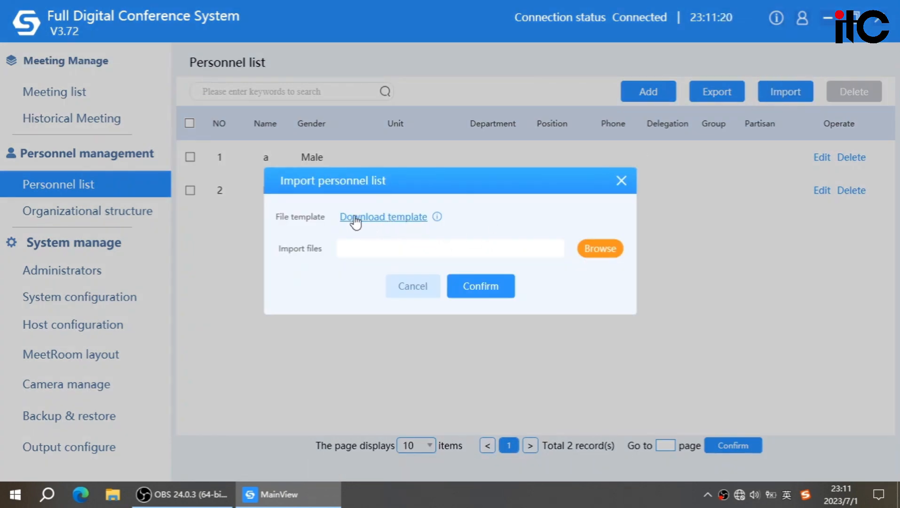
pyautogui.click(416, 249)
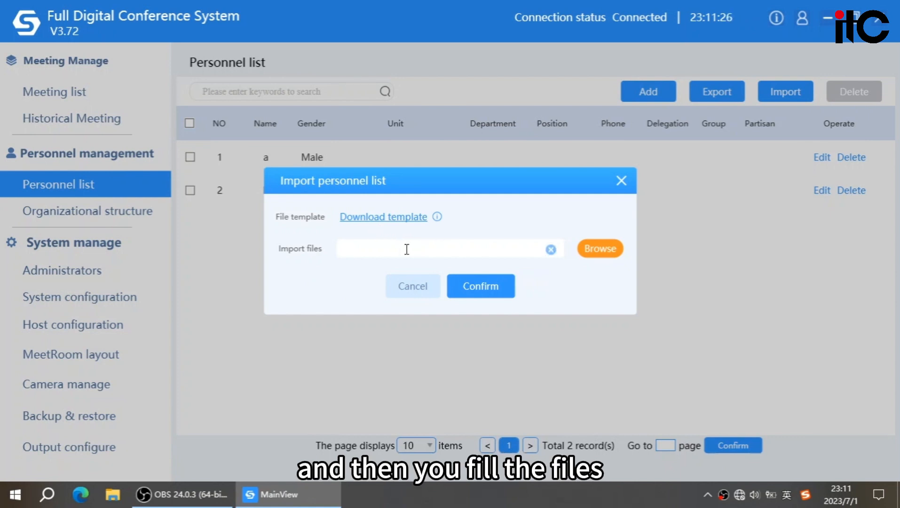
pyautogui.click(476, 292)
pyautogui.click(450, 281)
pyautogui.click(428, 288)
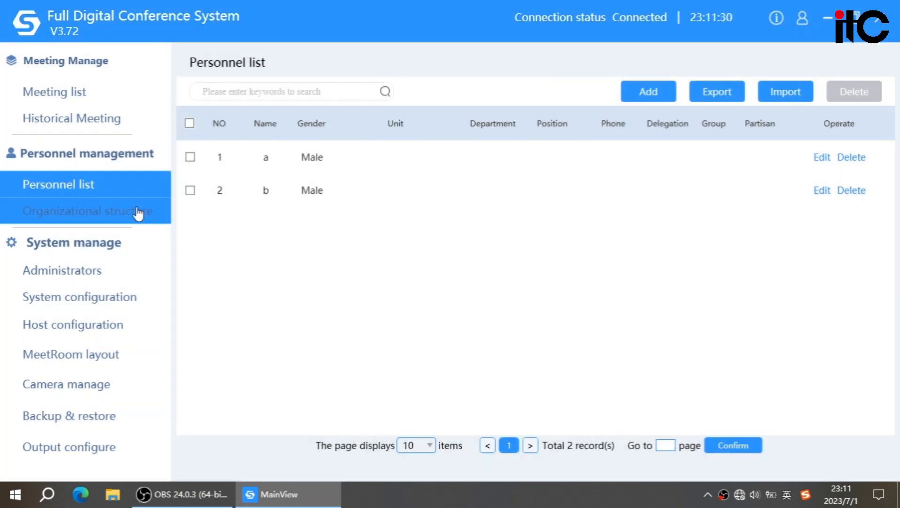
# - Create a meeting named test in the default meeting room, keeping the proposed start and end times
pyautogui.click(121, 103)
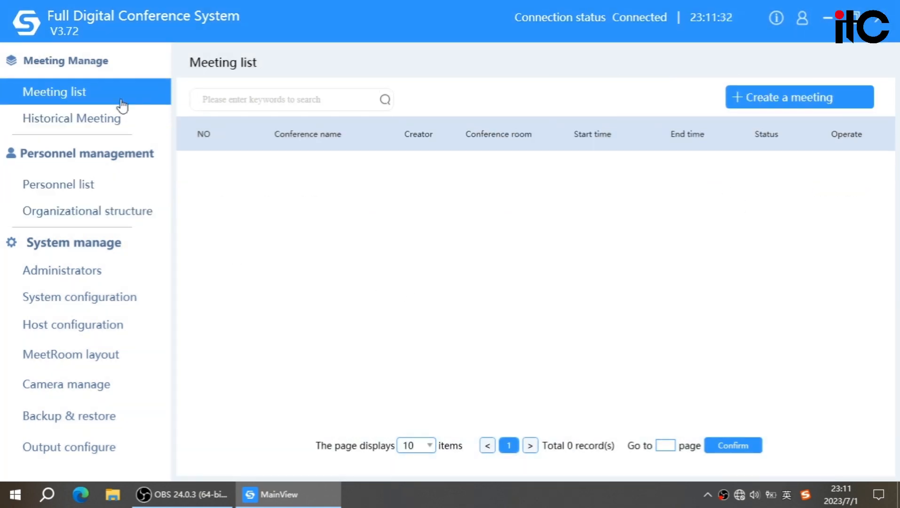
pyautogui.click(768, 109)
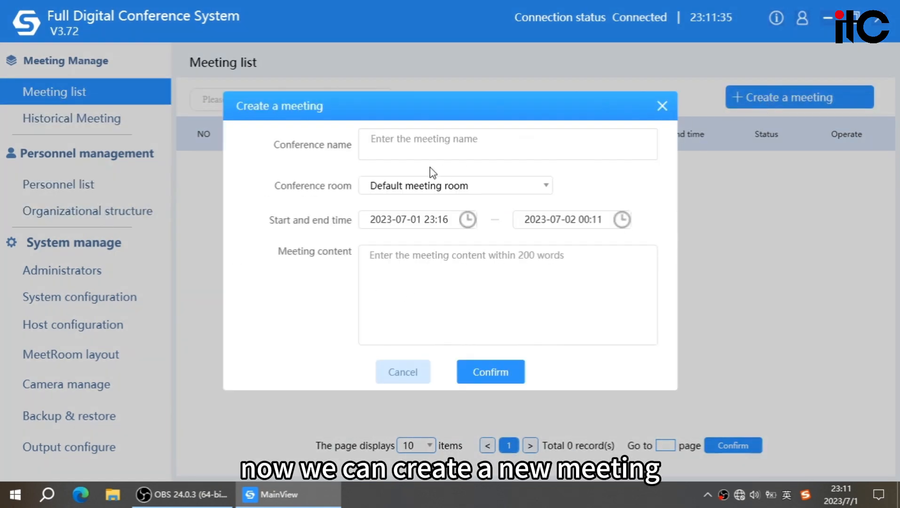
pyautogui.write('test')
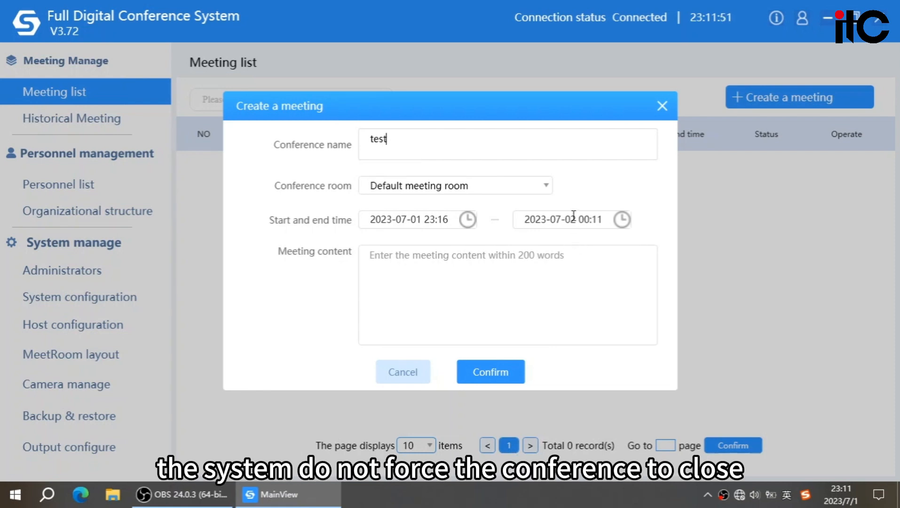
pyautogui.click(489, 374)
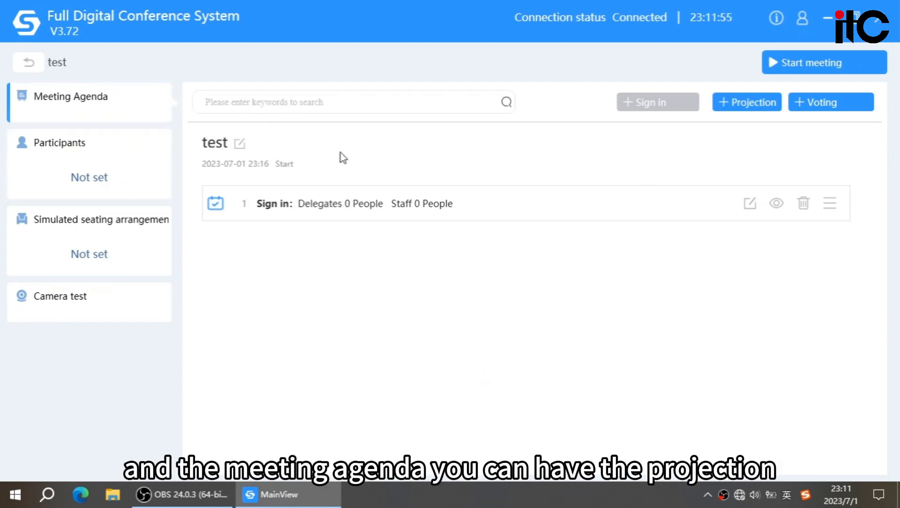
# - Examine the projection and voting forms for the test meeting's agenda, cancelling each without creating an item
pyautogui.click(743, 109)
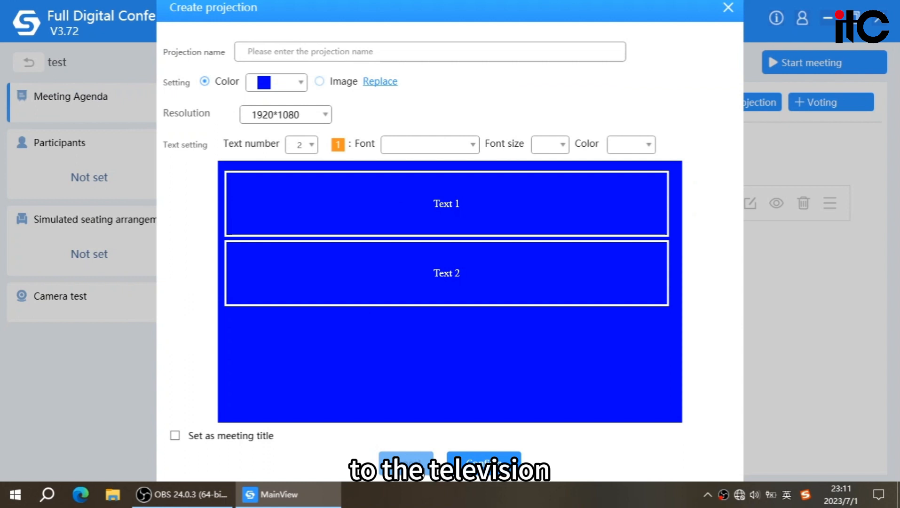
pyautogui.click(406, 463)
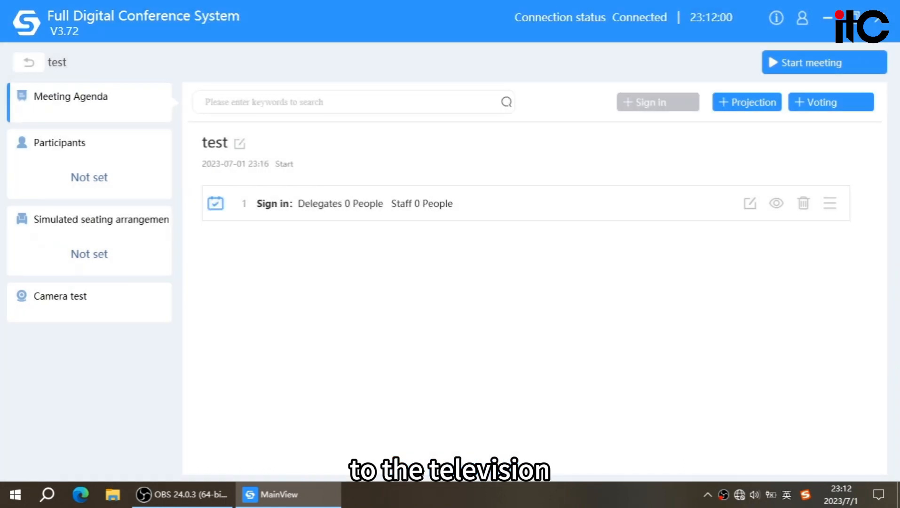
pyautogui.click(838, 111)
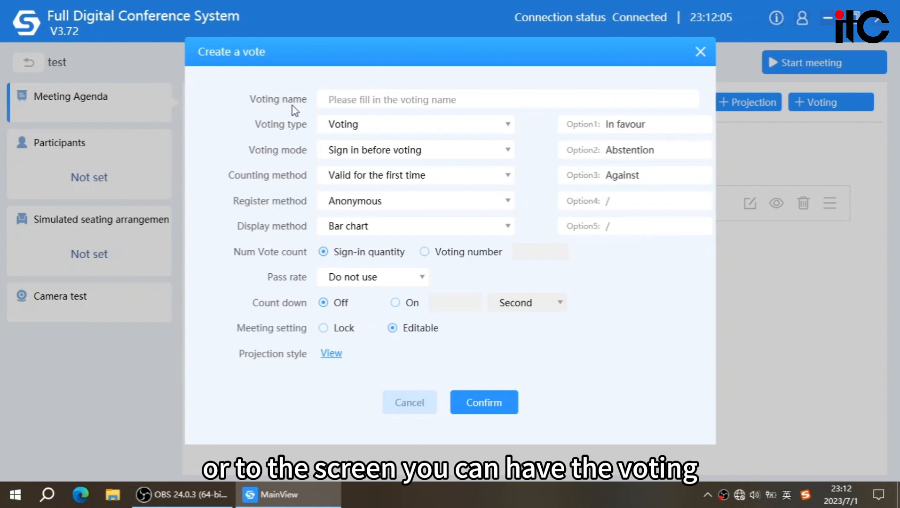
pyautogui.click(404, 412)
# - Add a and b from the personnel list as participants of the test meeting
pyautogui.click(100, 177)
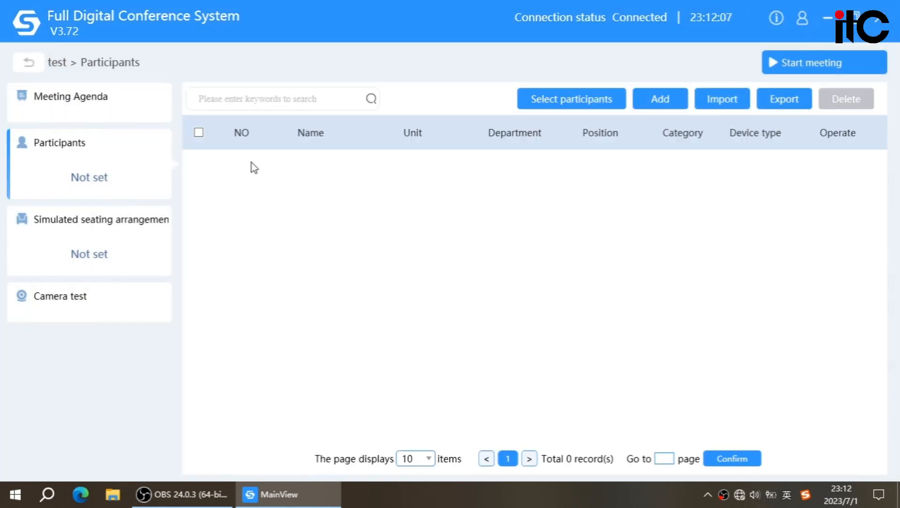
pyautogui.click(573, 104)
pyautogui.click(282, 213)
pyautogui.click(282, 229)
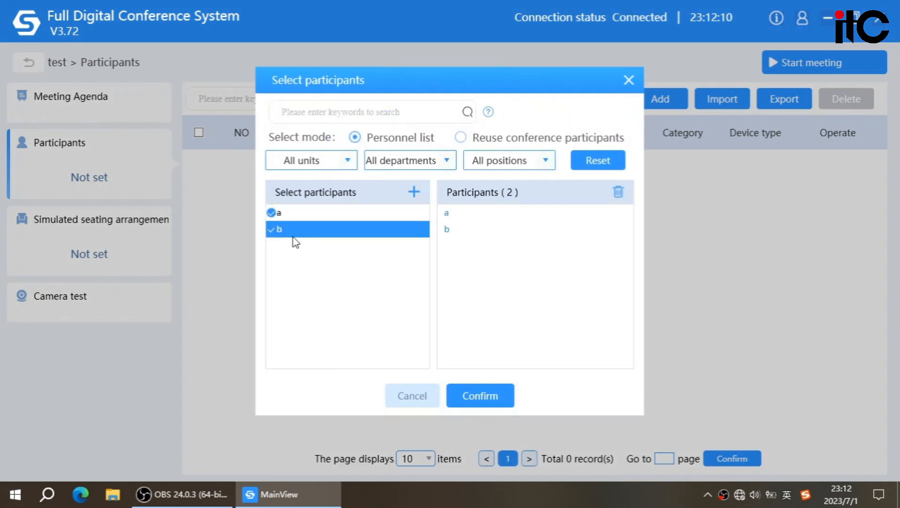
pyautogui.click(480, 396)
# - Add a new participant named c to the test meeting, keeping the default gender
pyautogui.click(658, 99)
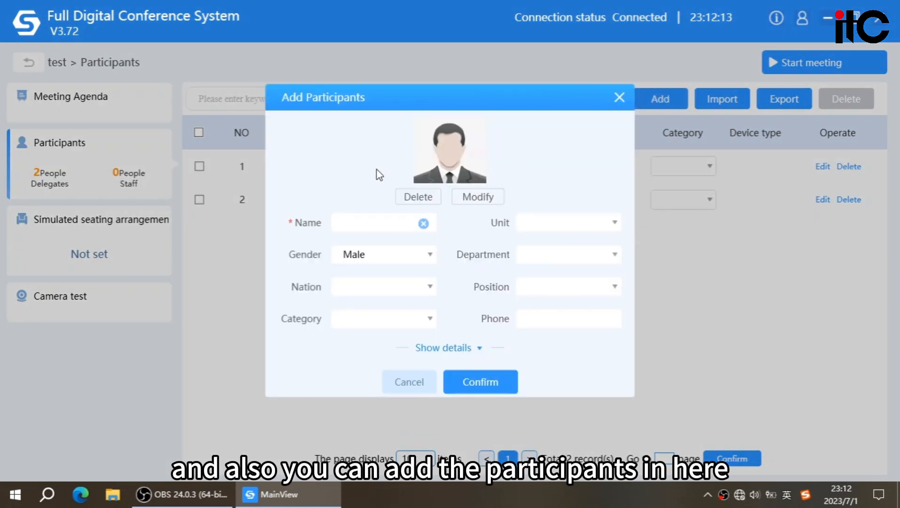
pyautogui.click(373, 222)
pyautogui.write('c')
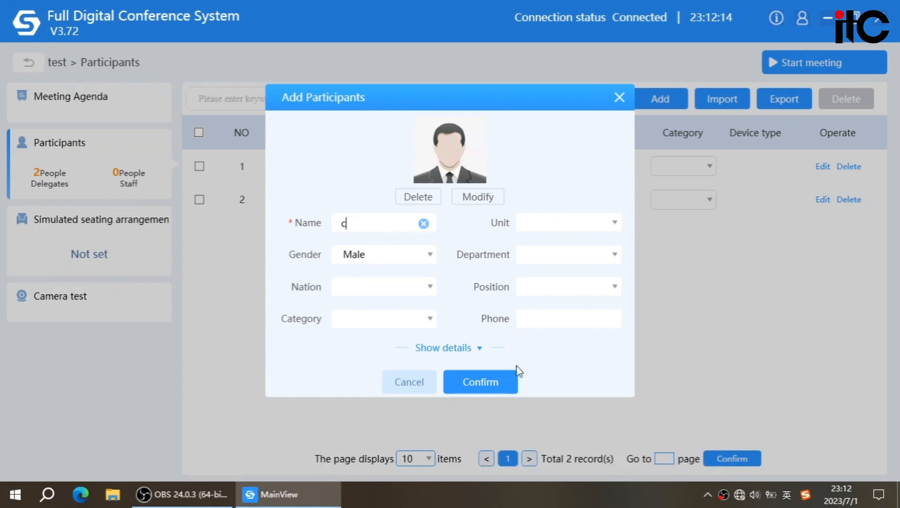
pyautogui.click(516, 372)
# - Try to add another participant named b with the gender Female
pyautogui.click(659, 99)
pyautogui.click(369, 227)
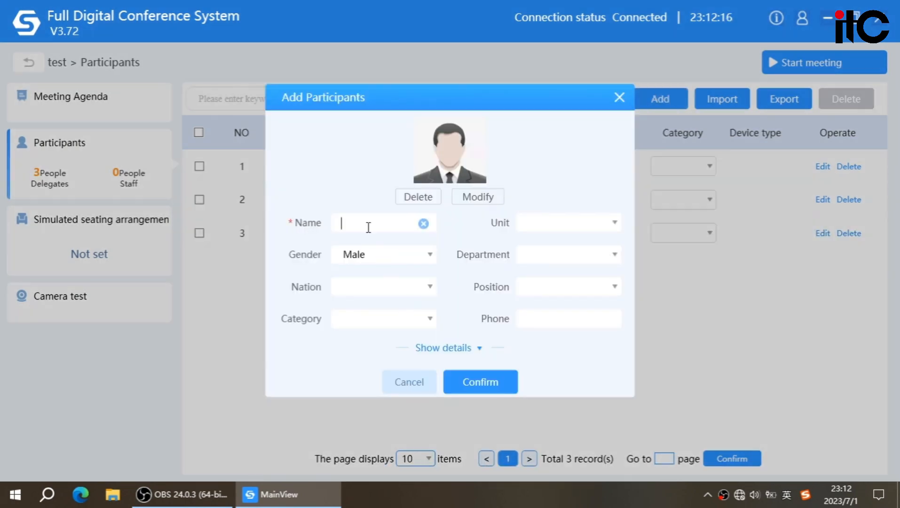
pyautogui.write('b')
pyautogui.click(402, 257)
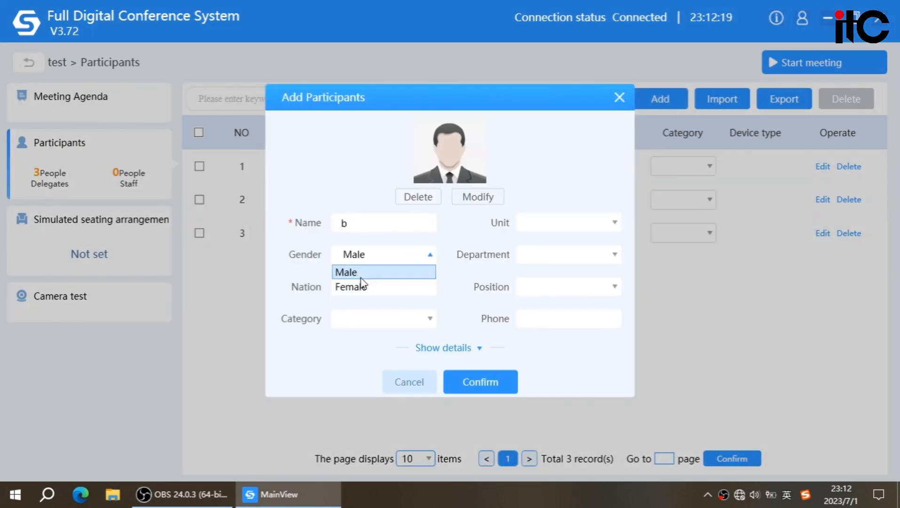
pyautogui.click(361, 277)
pyautogui.click(376, 255)
pyautogui.click(370, 288)
pyautogui.click(477, 380)
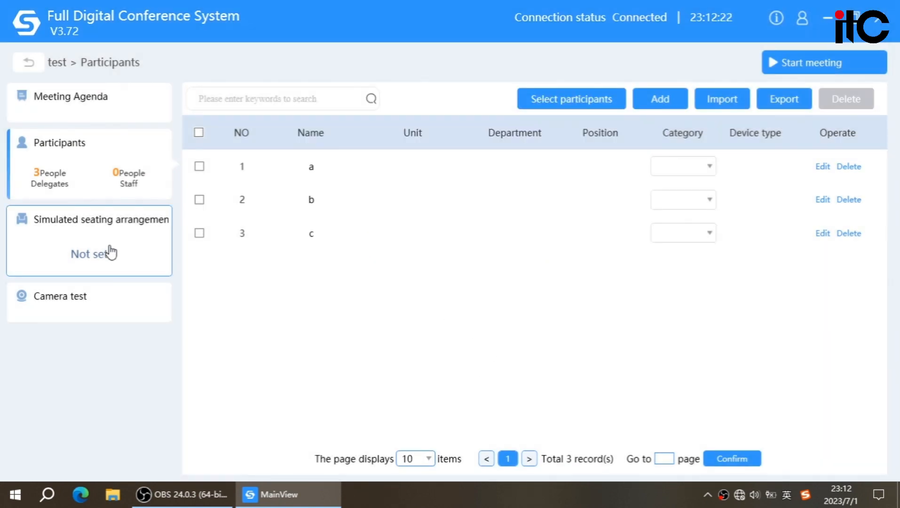
# - Assign the participants to the microphones with the automatic seating arrangement
pyautogui.click(107, 247)
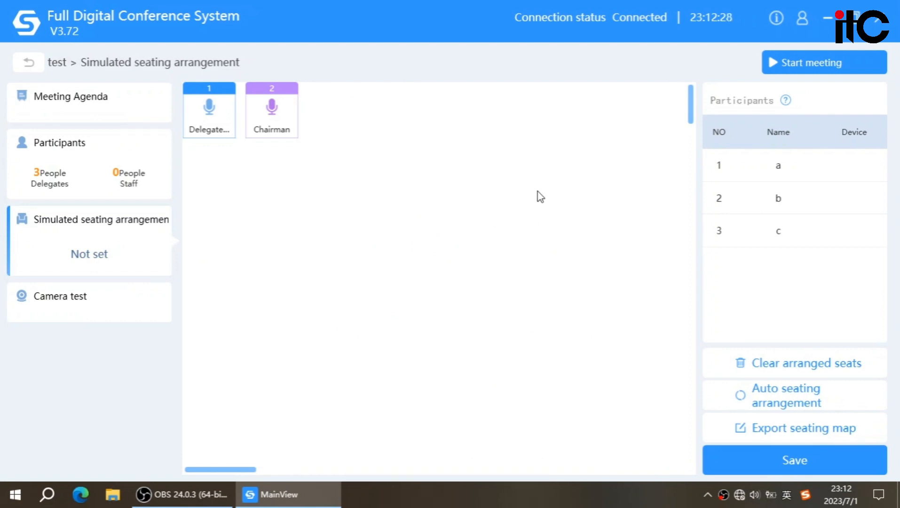
pyautogui.click(856, 398)
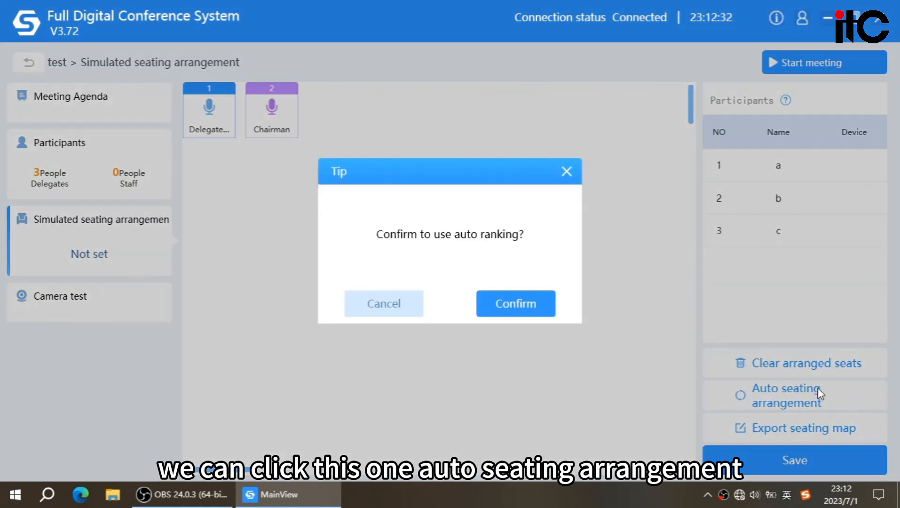
pyautogui.click(542, 313)
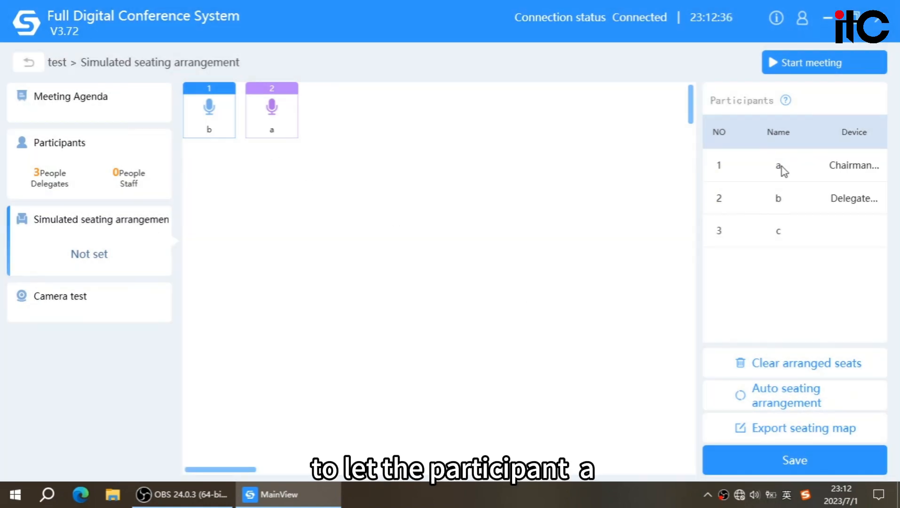
# - Clear both microphone seats, assign b to the delegate unit and c to the chairman unit, and save the seating arrangement
pyautogui.doubleClick(272, 132)
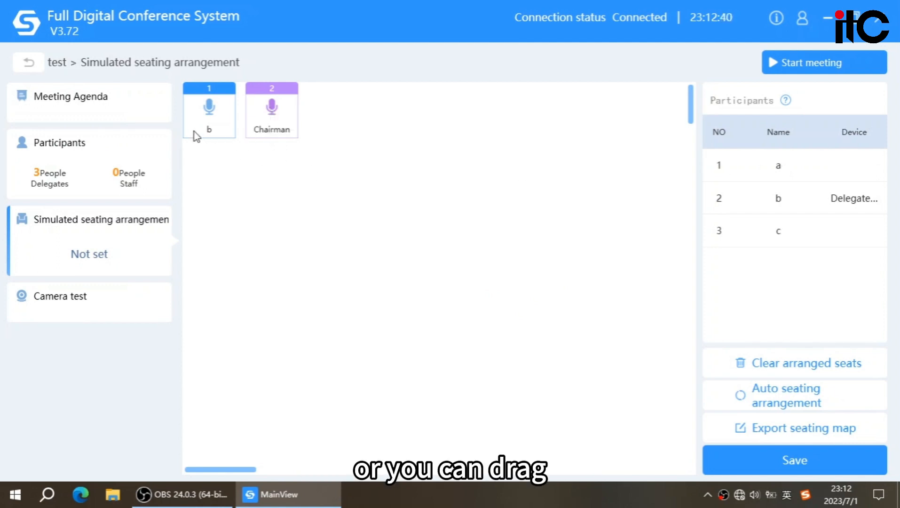
pyautogui.doubleClick(194, 131)
pyautogui.moveTo(778, 200); pyautogui.dragTo(212, 120)
pyautogui.moveTo(784, 238); pyautogui.dragTo(291, 125)
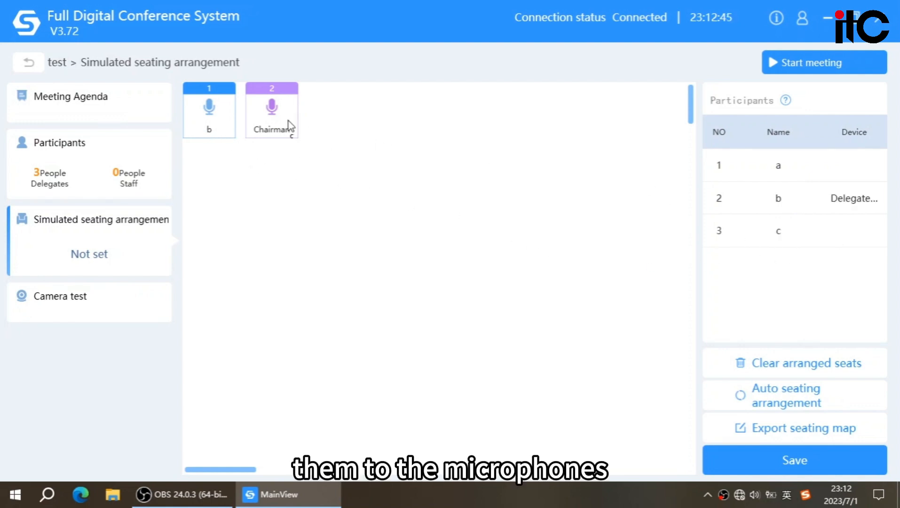
pyautogui.click(771, 460)
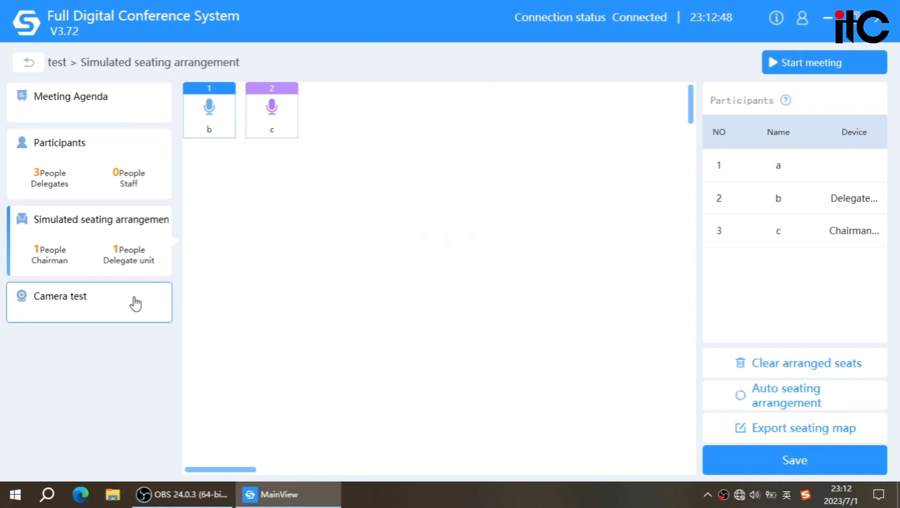
# - Start the test meeting from its camera test page, and end the meeting again
pyautogui.click(136, 304)
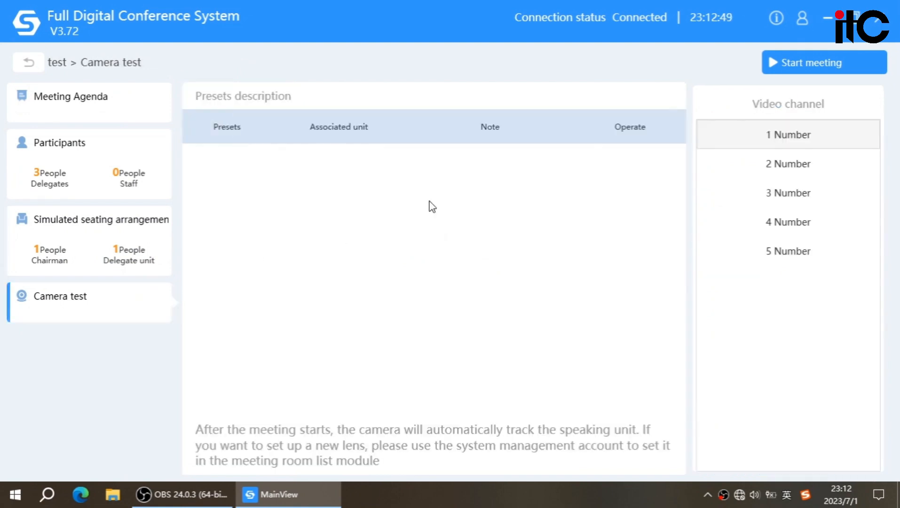
pyautogui.click(795, 71)
pyautogui.click(484, 272)
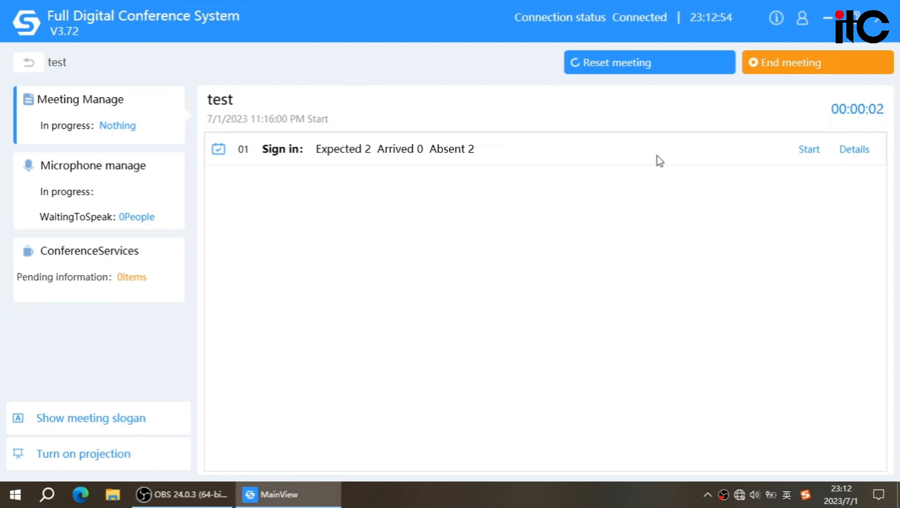
pyautogui.click(770, 71)
pyautogui.click(514, 304)
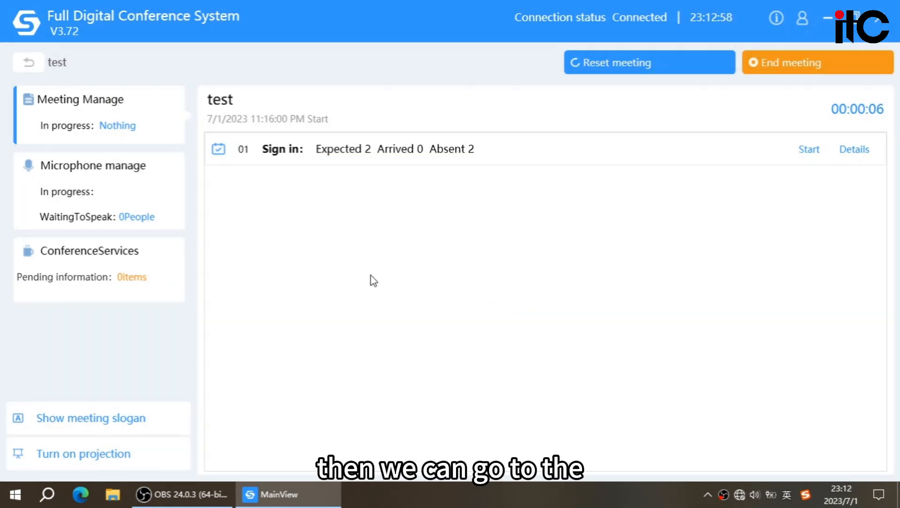
pyautogui.click(30, 62)
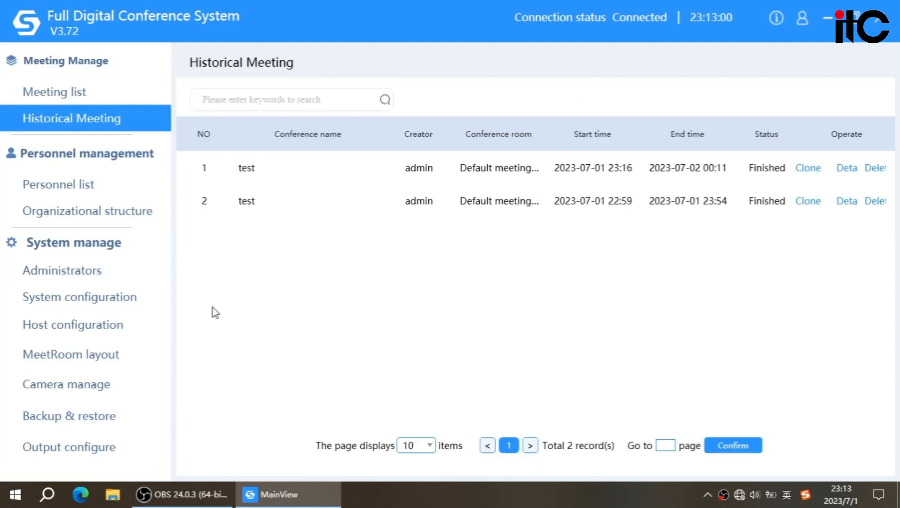
# - Set up camera preset 1 on video channel 1 by moving the camera left, associating Delegate unit 01 and saving the preset
pyautogui.click(144, 383)
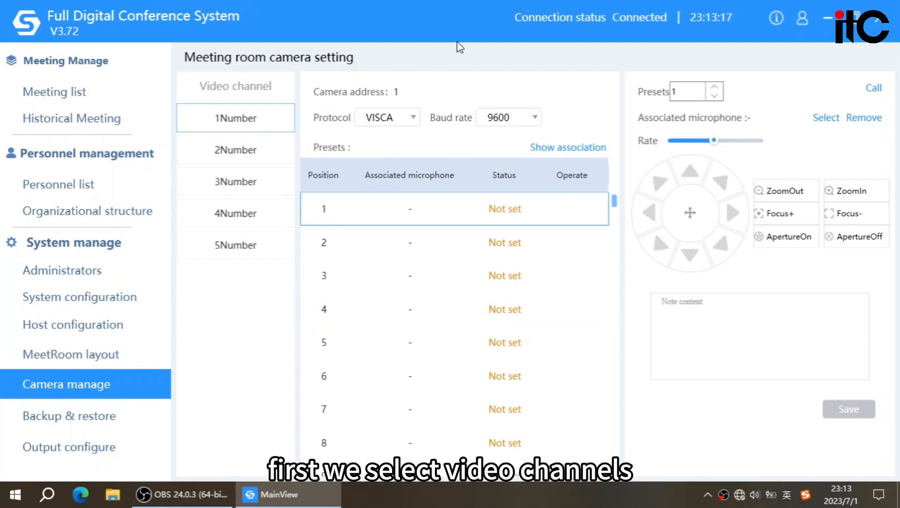
pyautogui.click(267, 147)
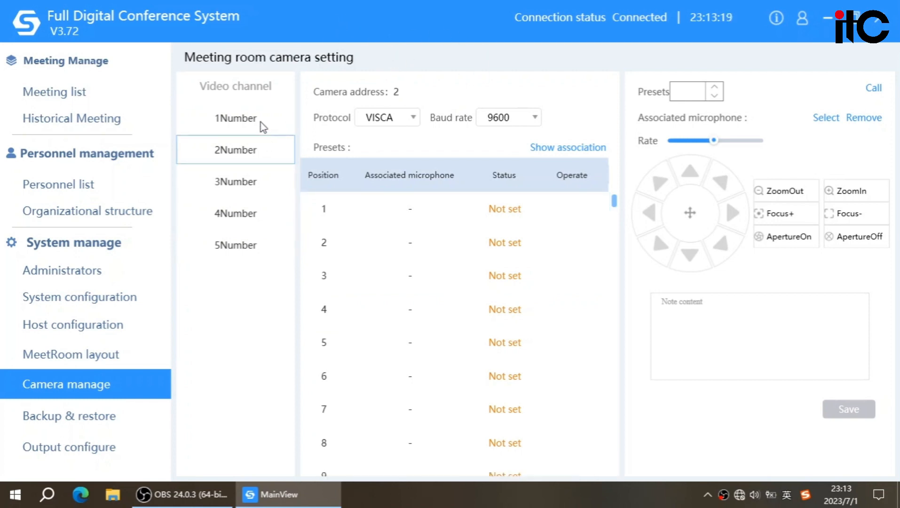
pyautogui.click(260, 122)
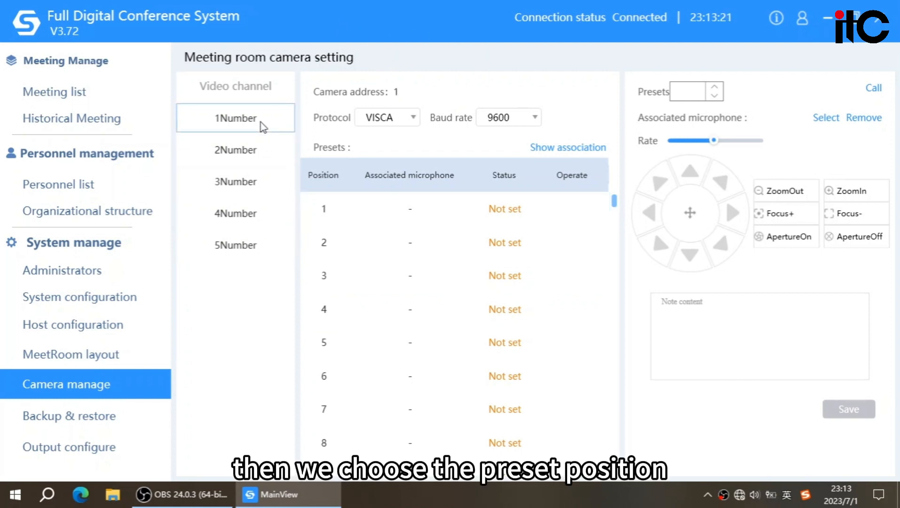
pyautogui.click(341, 212)
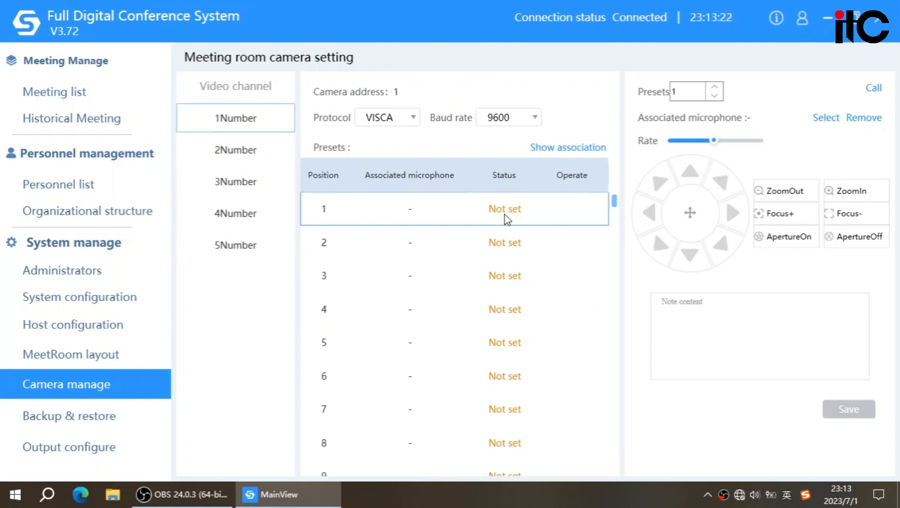
pyautogui.click(651, 216)
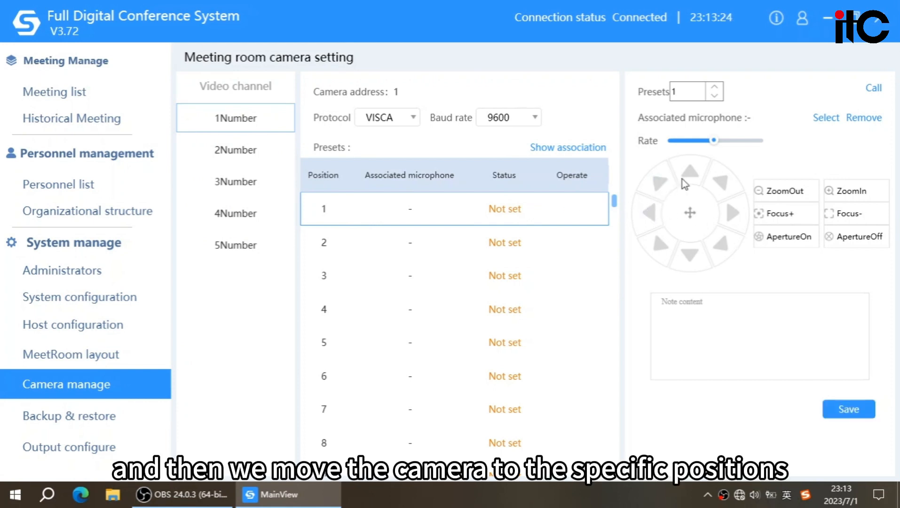
pyautogui.click(823, 120)
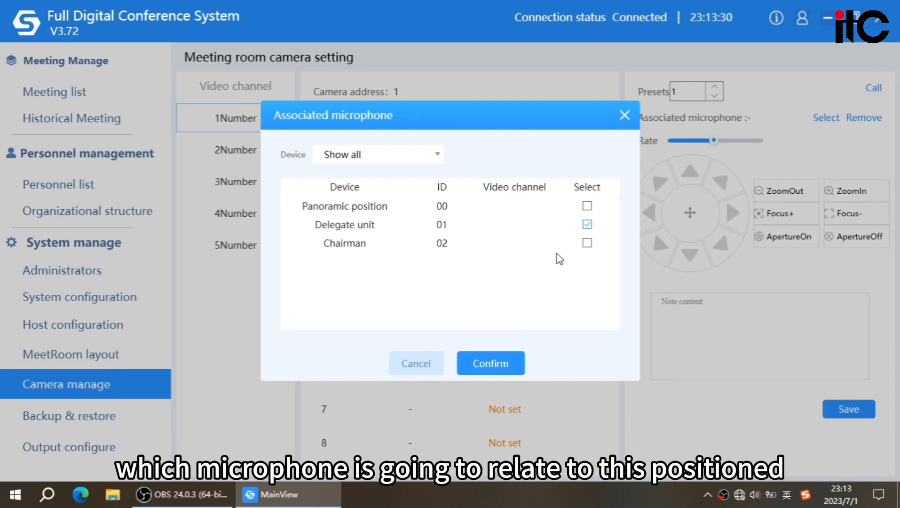
pyautogui.click(498, 364)
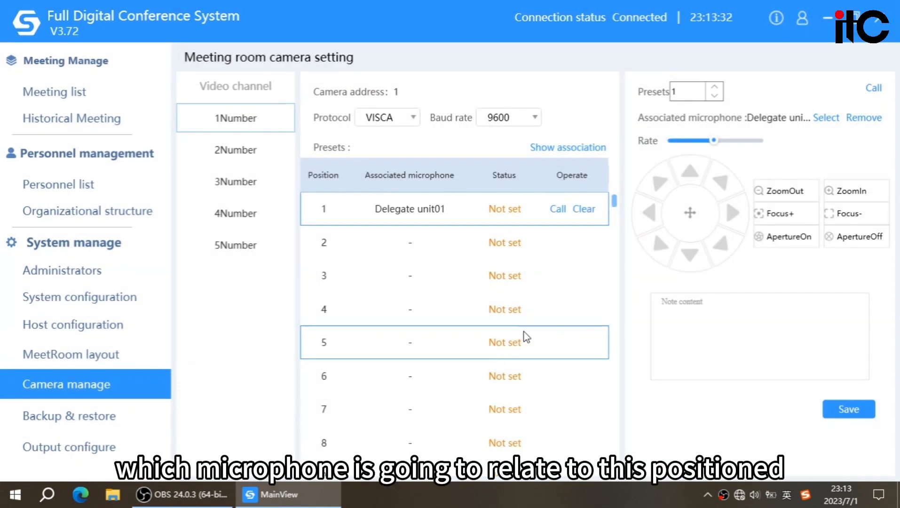
pyautogui.click(840, 415)
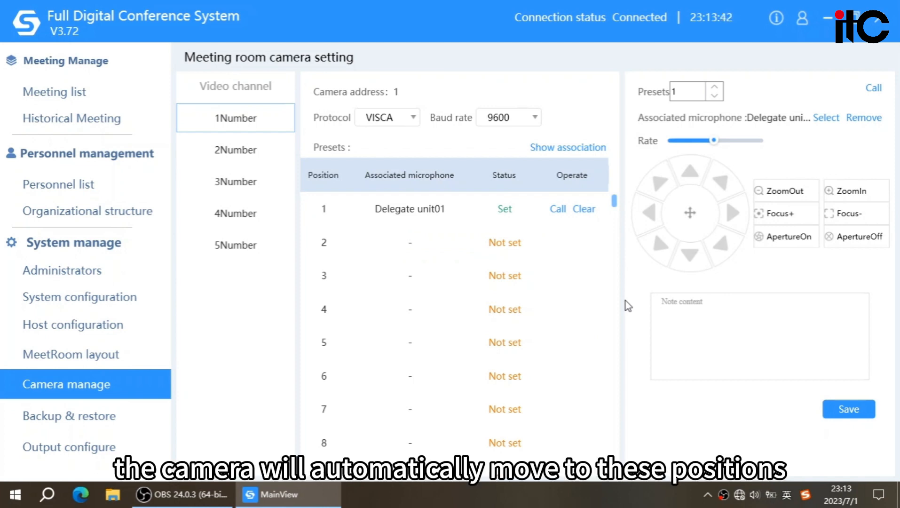
# - Associate the Chairman 02 microphone with camera preset 2 on video channel 1 and save the preset
pyautogui.click(501, 249)
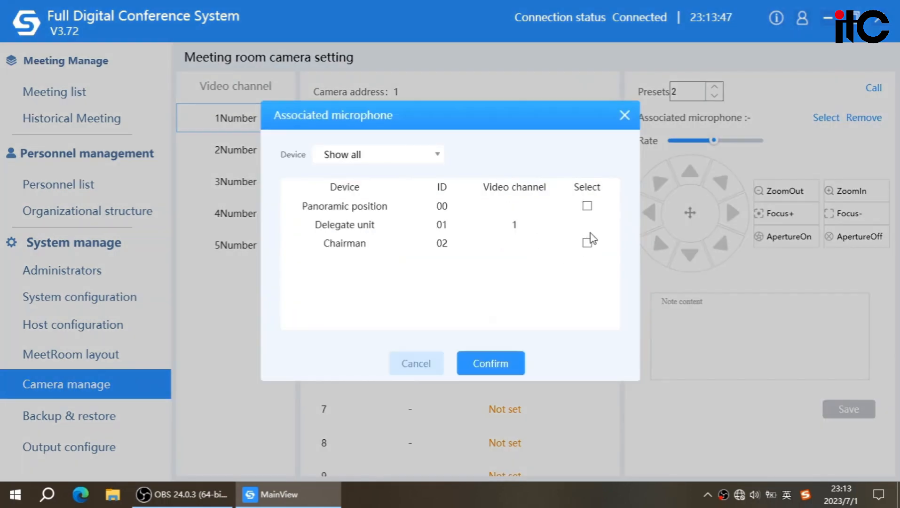
pyautogui.click(587, 243)
pyautogui.click(485, 367)
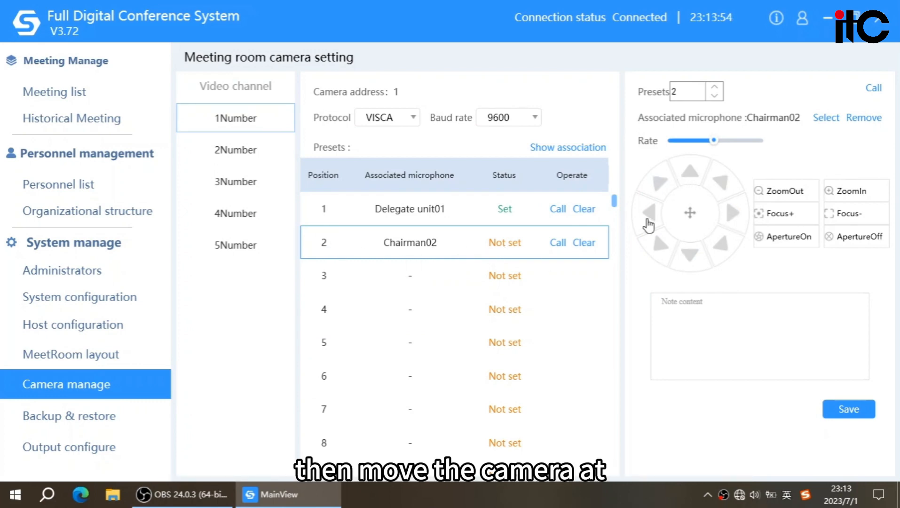
pyautogui.click(849, 409)
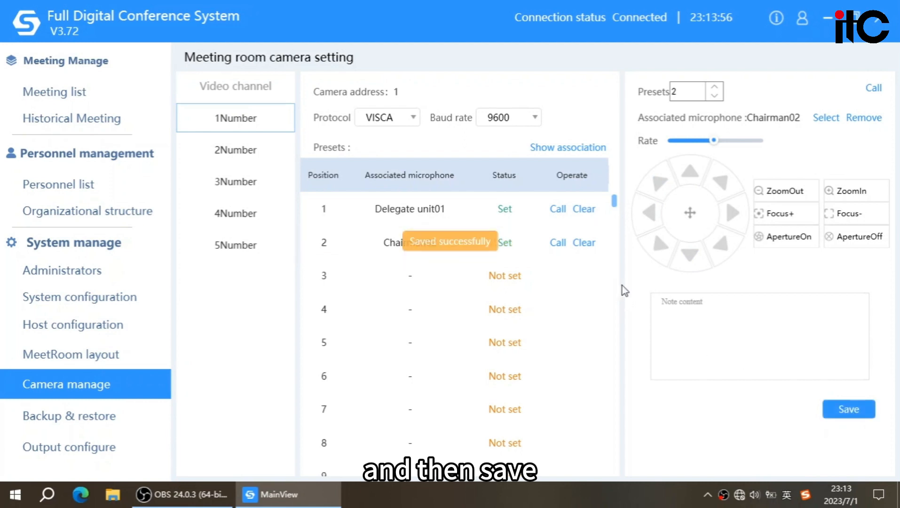
# - Associate Panoramic position 00 with camera preset 3 on video channel 1 and save the preset
pyautogui.click(523, 285)
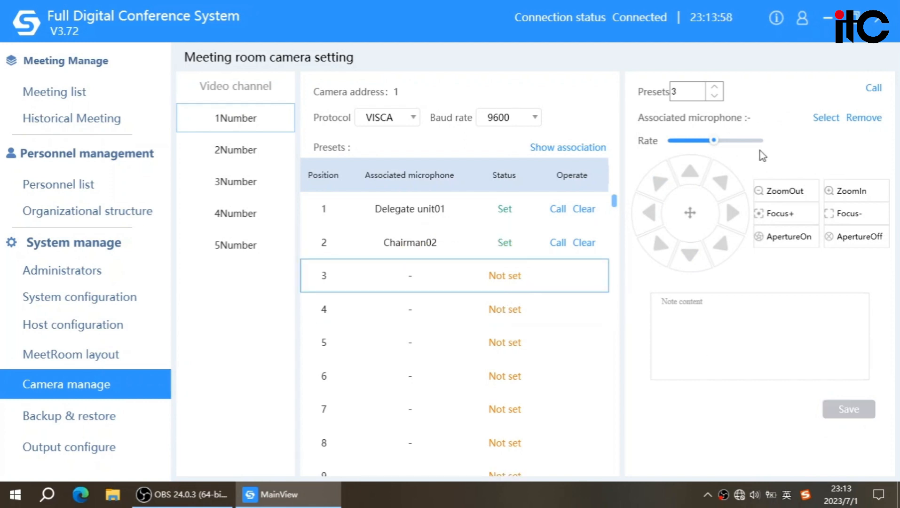
pyautogui.click(824, 120)
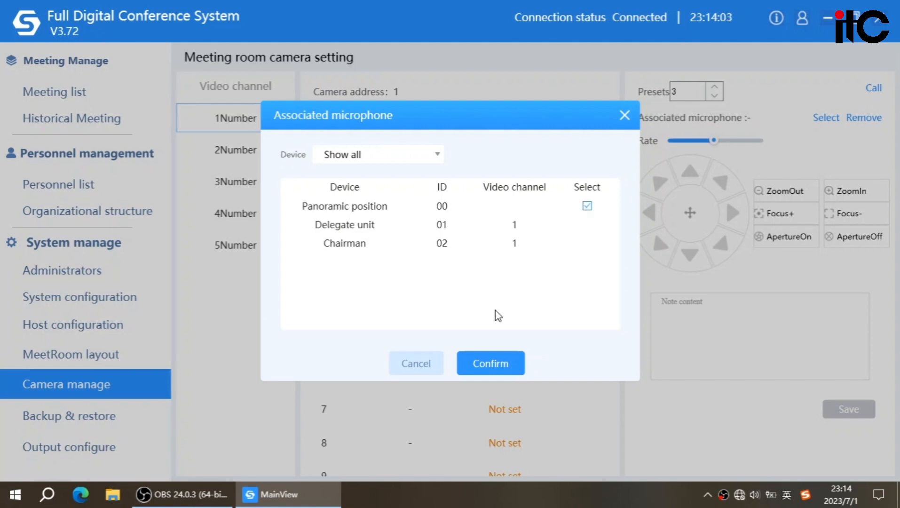
pyautogui.click(490, 364)
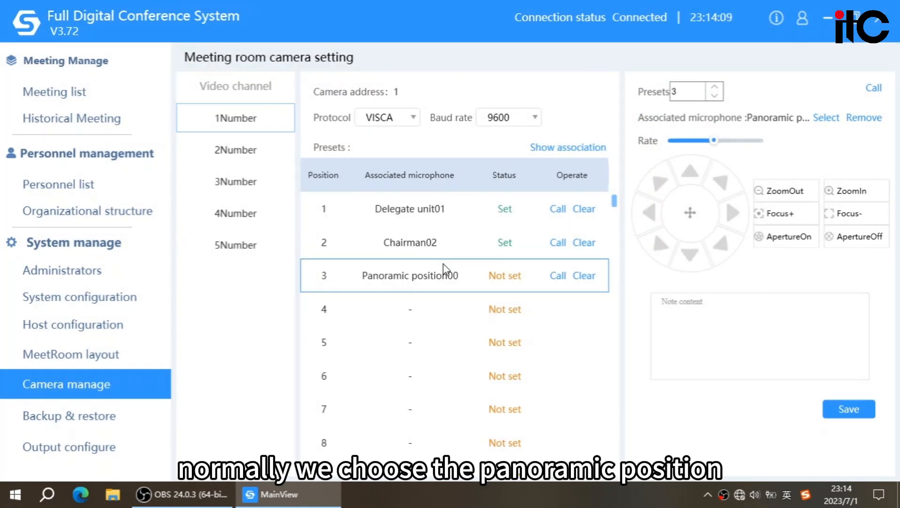
pyautogui.click(844, 417)
pyautogui.click(588, 319)
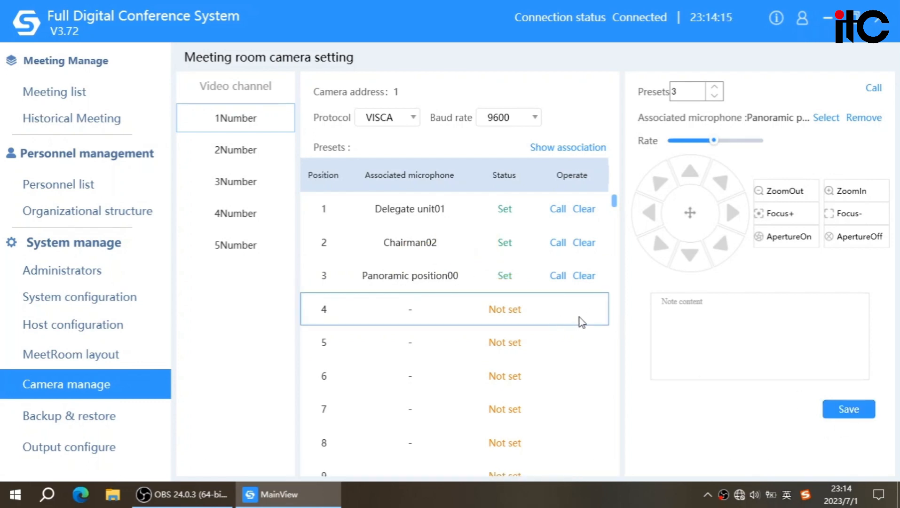